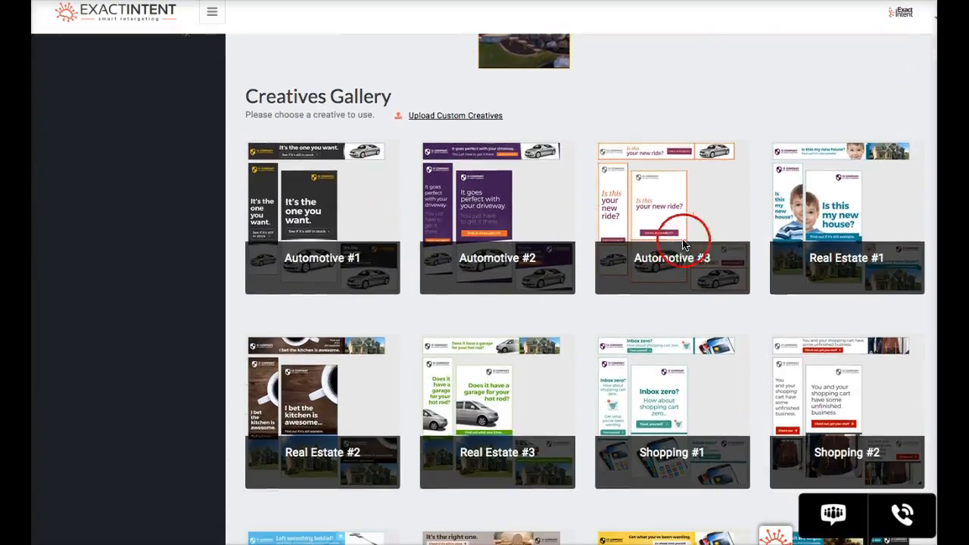
# Choose the Generic #2 template from the Creatives Gallery as the active creative
pyautogui.scroll(-3, 794, 242)
pyautogui.scroll(-1, 634, 327)
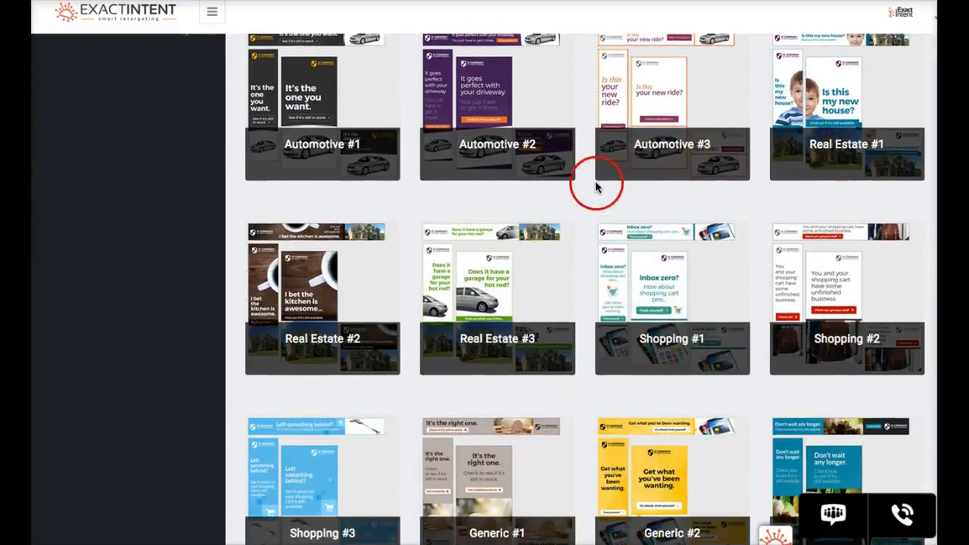
pyautogui.scroll(-3, 597, 186)
pyautogui.click(615, 411)
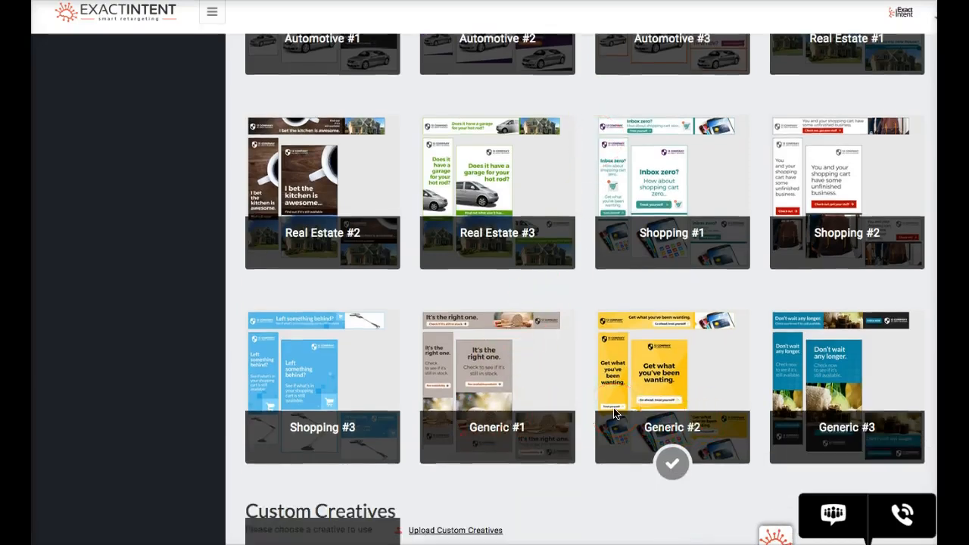
pyautogui.click(700, 402)
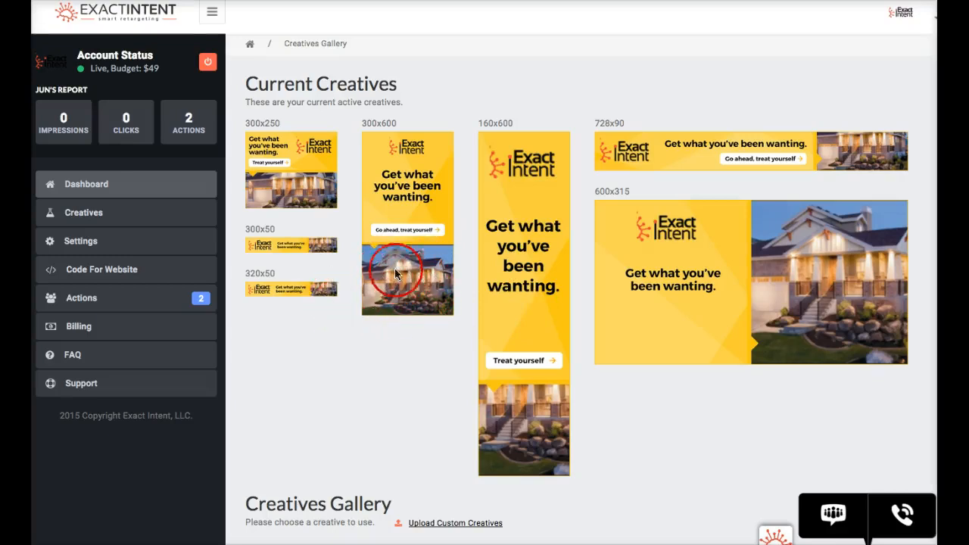
# Review the gallery templates, the Custom Creatives section and the current active creatives in their different ad sizes
pyautogui.scroll(-5, 429, 137)
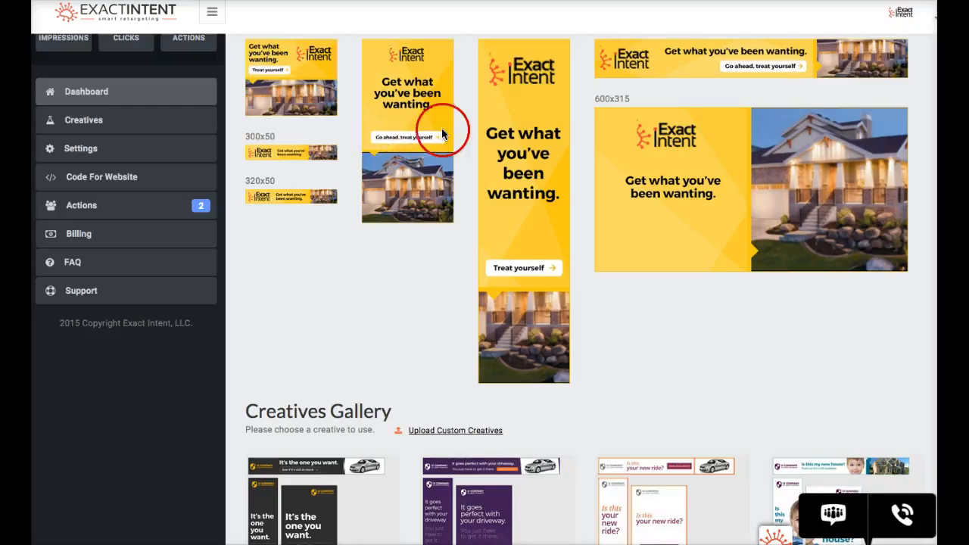
pyautogui.scroll(-10, 445, 144)
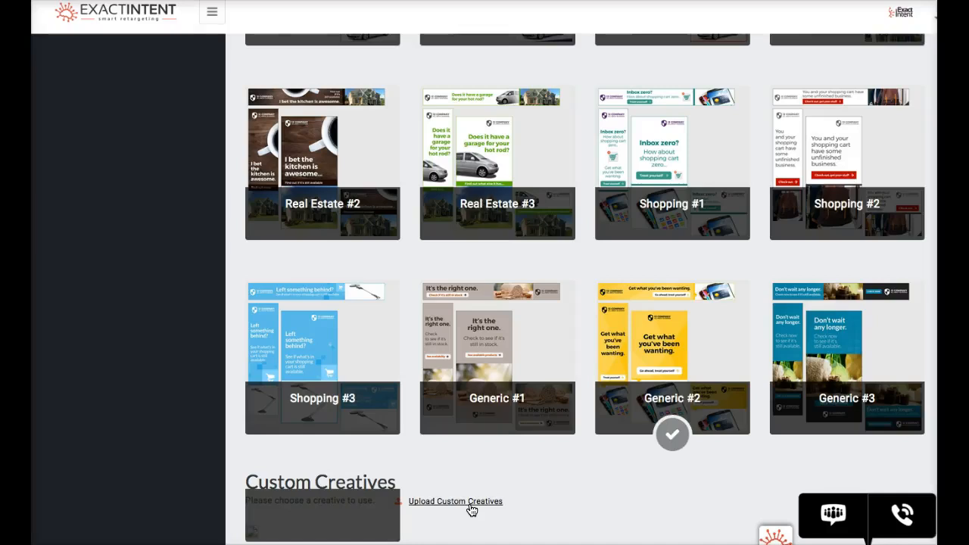
pyautogui.scroll(2, 519, 439)
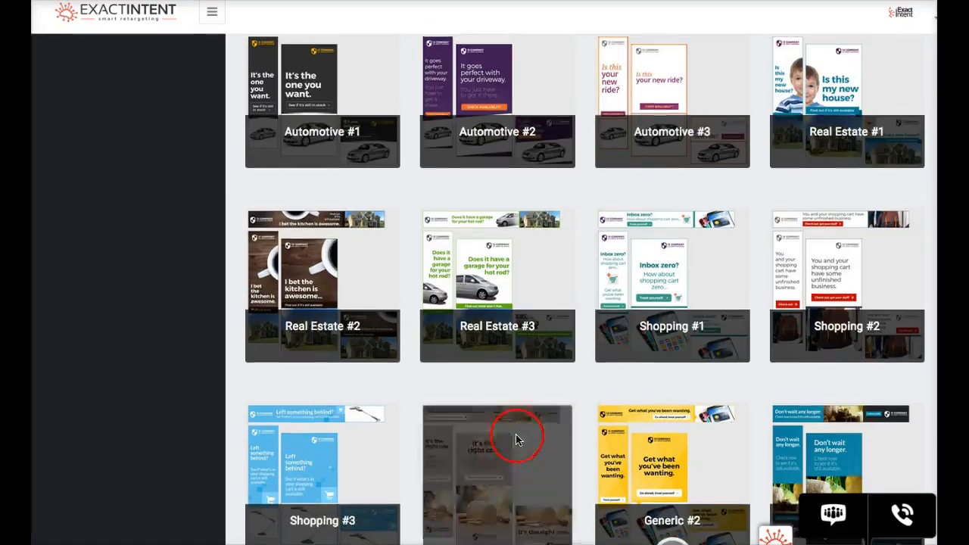
pyautogui.scroll(-2, 515, 434)
pyautogui.click(519, 422)
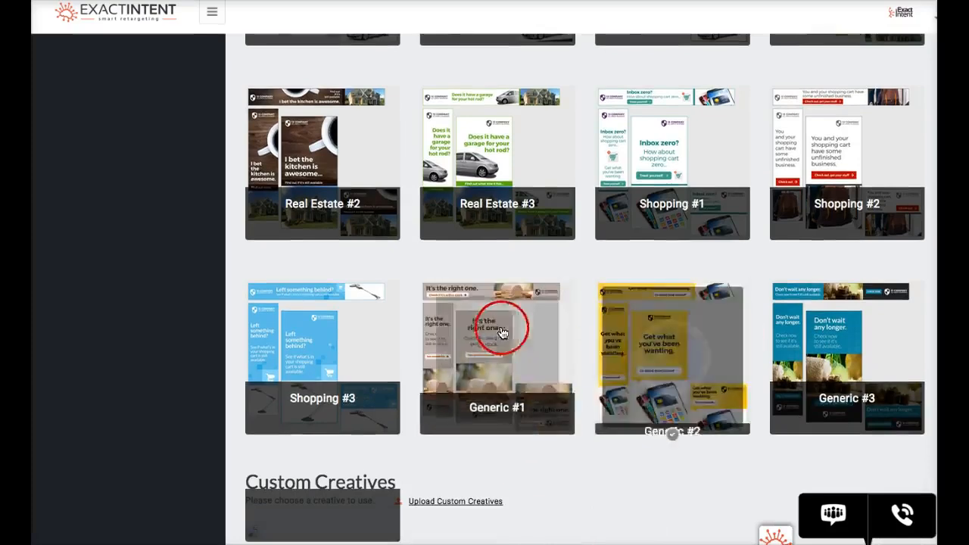
pyautogui.scroll(5, 818, 335)
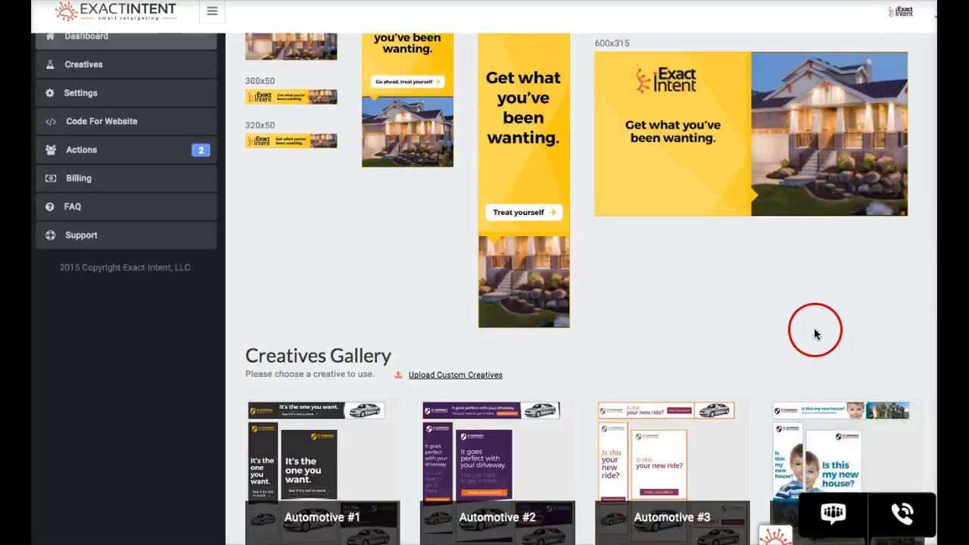
pyautogui.scroll(1, 815, 332)
pyautogui.scroll(2, 400, 121)
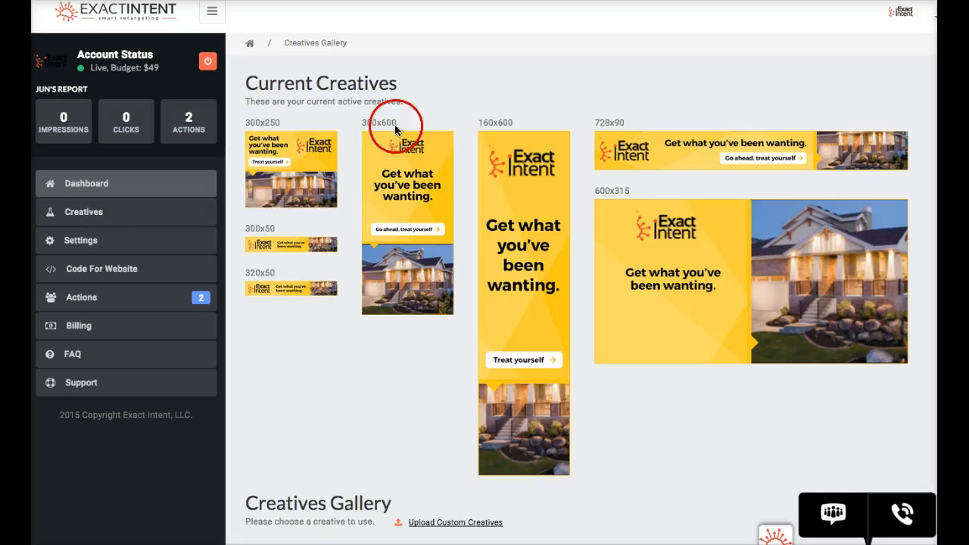
# Open the account's Settings page
pyautogui.click(119, 214)
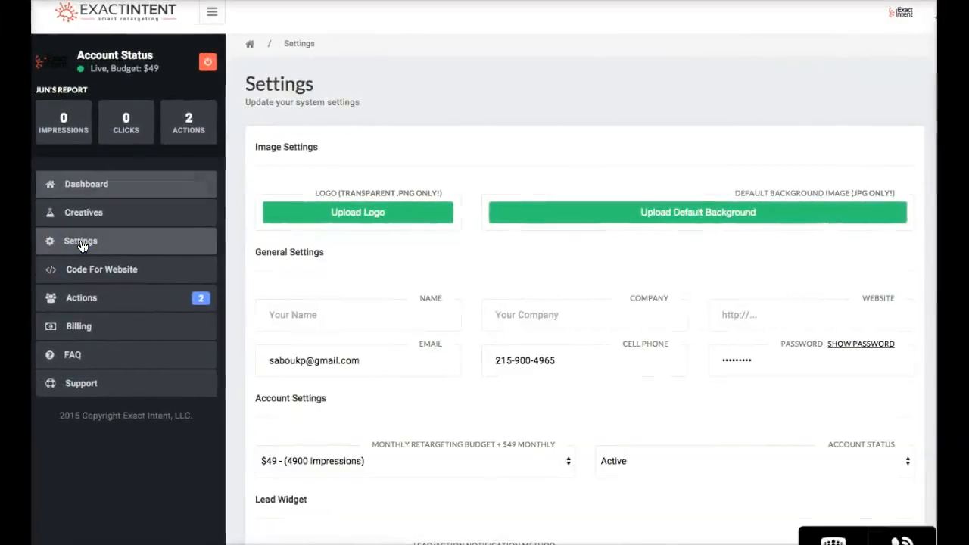
pyautogui.click(82, 246)
# Try to upload a logo image and reposition it in the crop frame, discarding the crop at the end
pyautogui.click(359, 219)
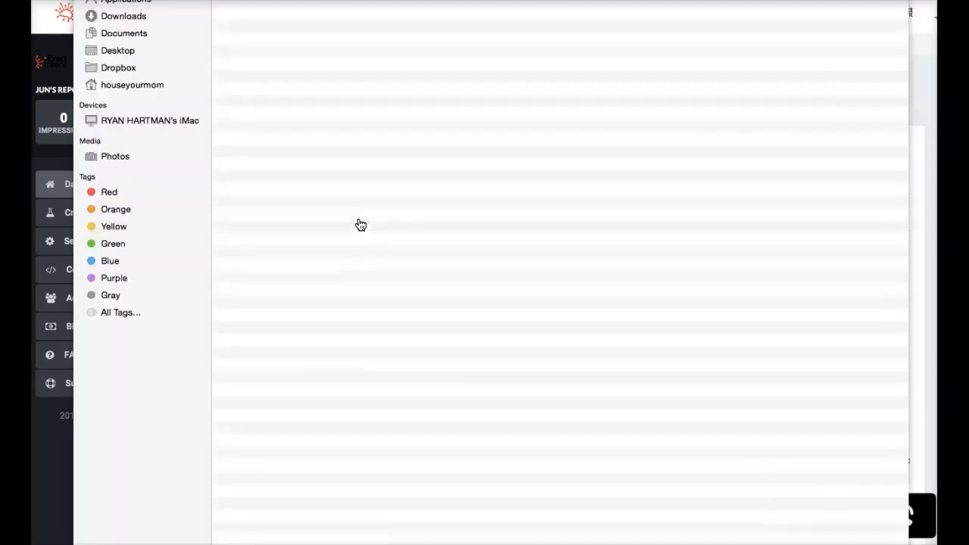
pyautogui.click(265, 26)
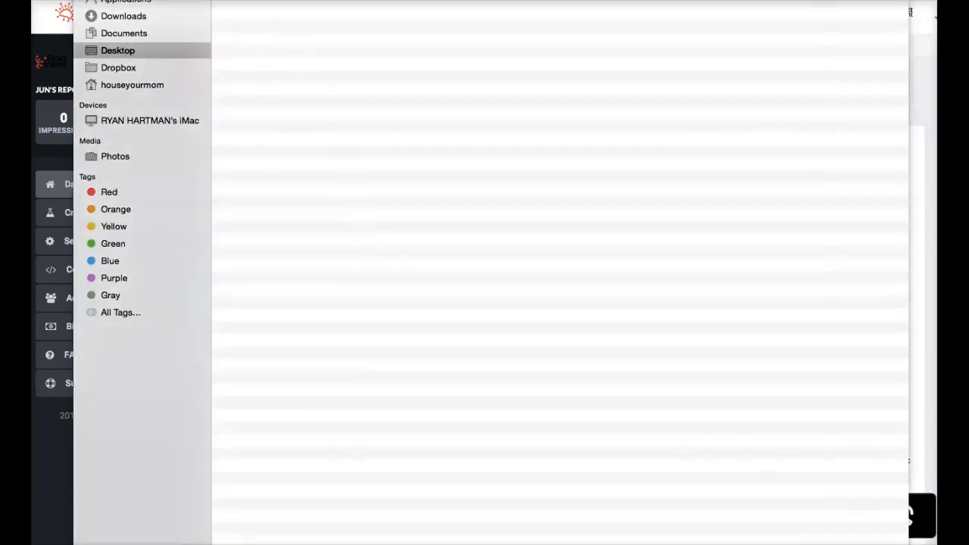
pyautogui.doubleClick(465, 416)
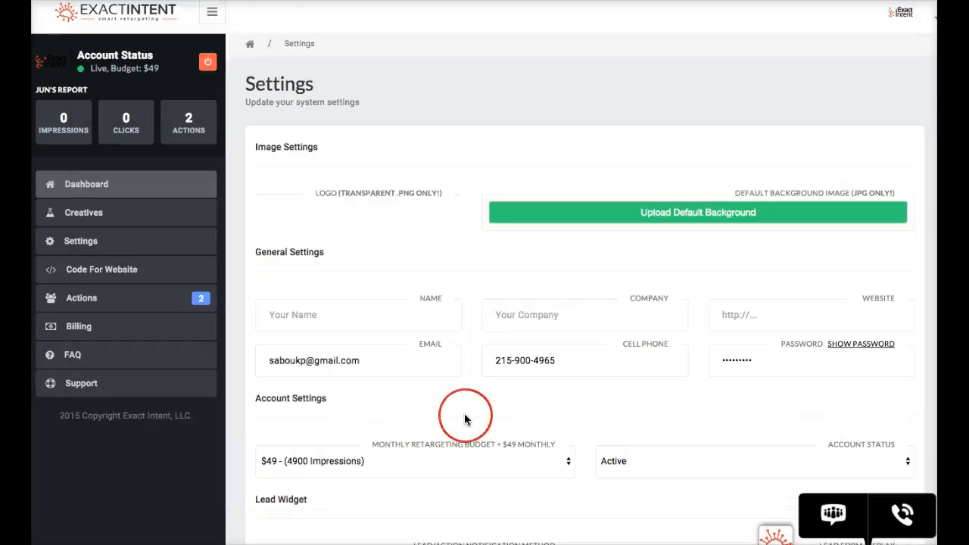
pyautogui.moveTo(439, 266); pyautogui.dragTo(402, 267)
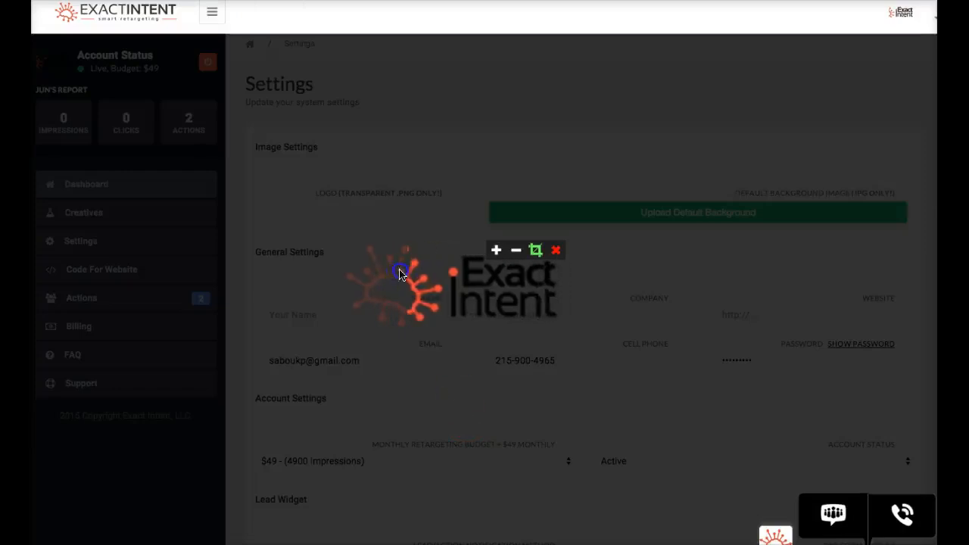
pyautogui.moveTo(520, 291); pyautogui.dragTo(417, 292)
pyautogui.click(536, 251)
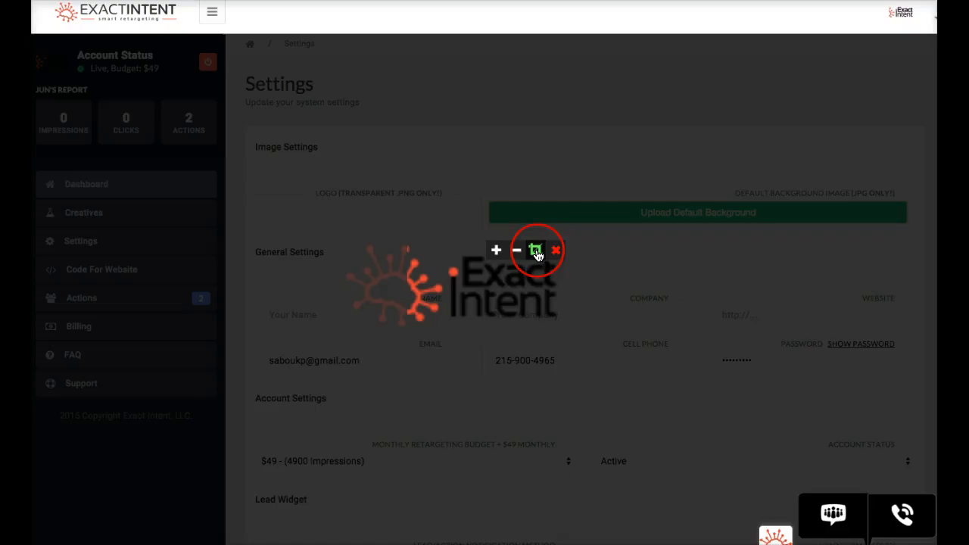
pyautogui.click(536, 251)
pyautogui.click(554, 252)
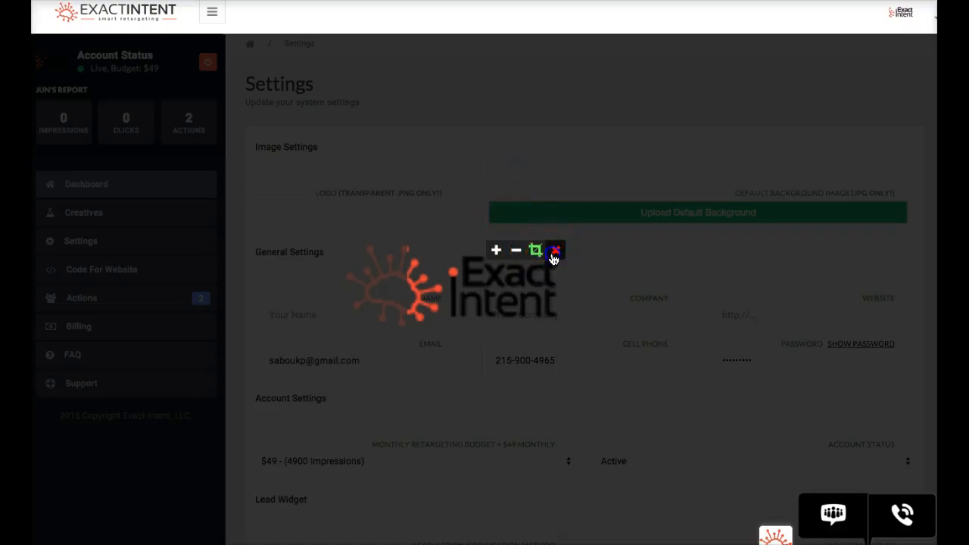
pyautogui.click(660, 219)
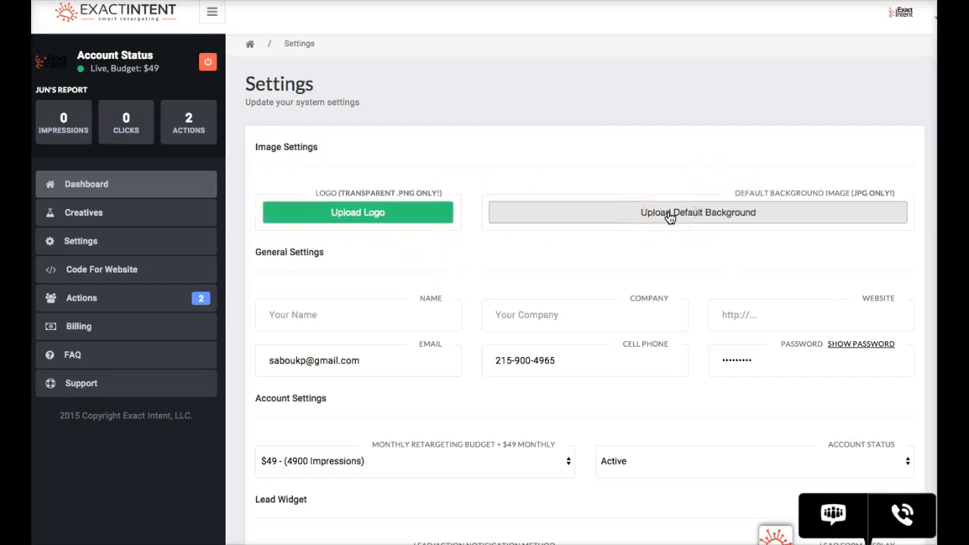
pyautogui.click(673, 241)
pyautogui.click(686, 221)
pyautogui.click(879, 188)
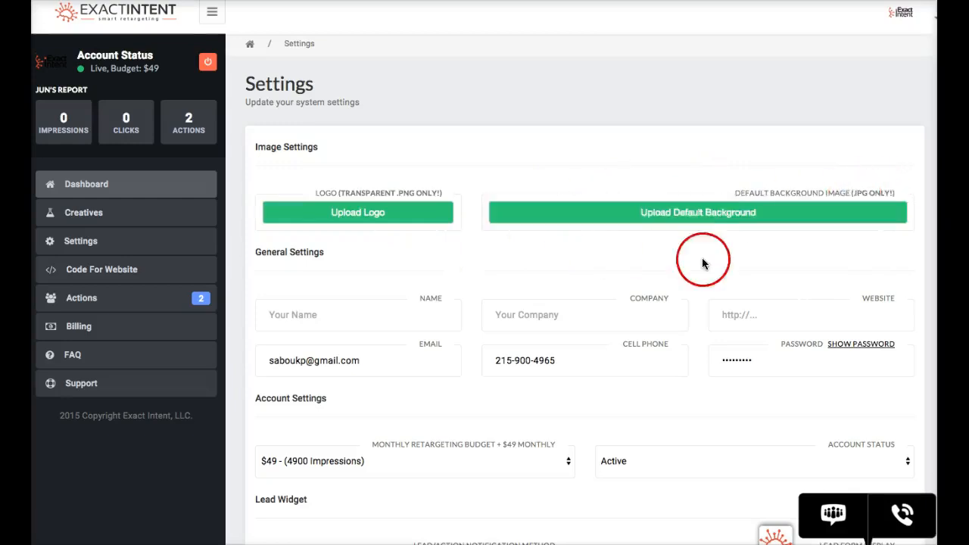
pyautogui.scroll(-1, 611, 244)
pyautogui.scroll(-1, 611, 244)
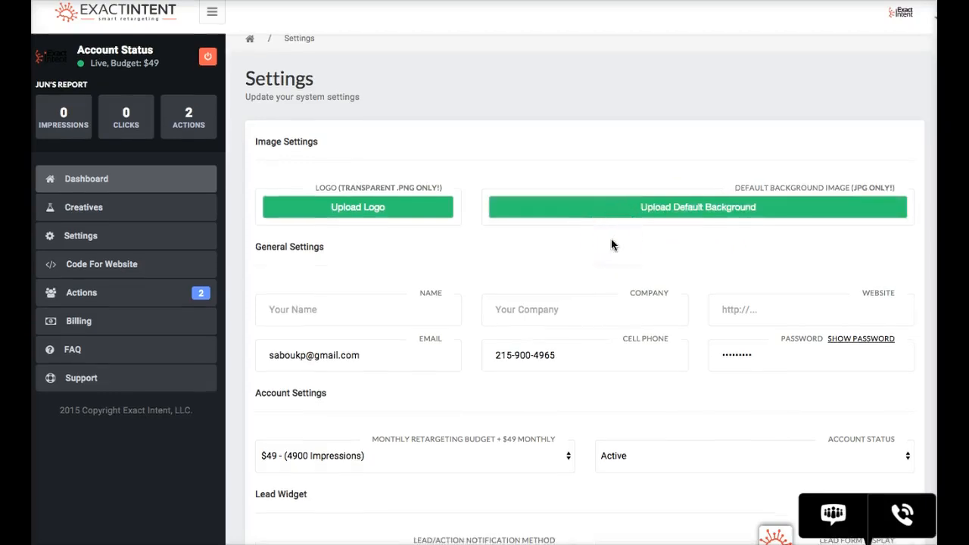
pyautogui.scroll(1, 612, 243)
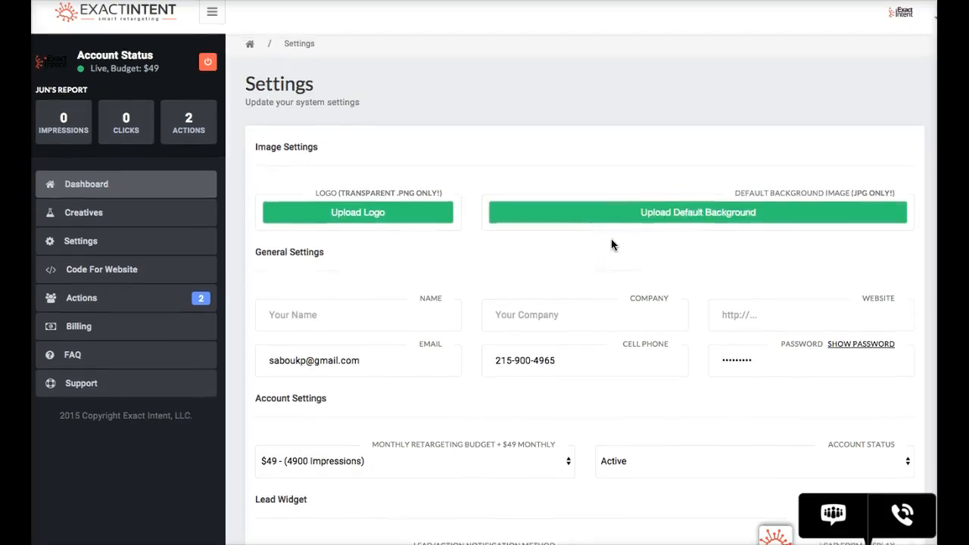
# Fill in the account holder's name and set the company to Exact Intent in the General Settings
pyautogui.scroll(-1, 612, 244)
pyautogui.click(339, 319)
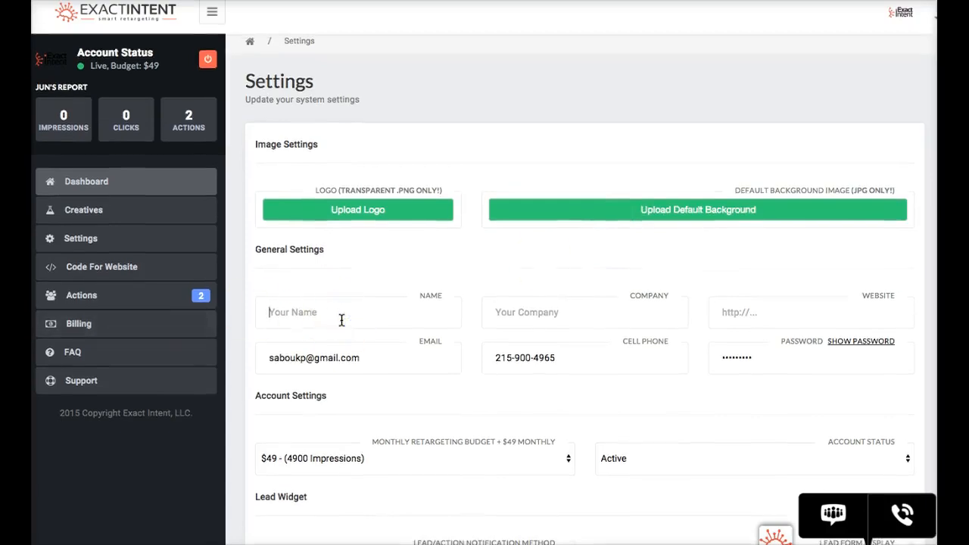
pyautogui.write('Ryan')
pyautogui.click(530, 315)
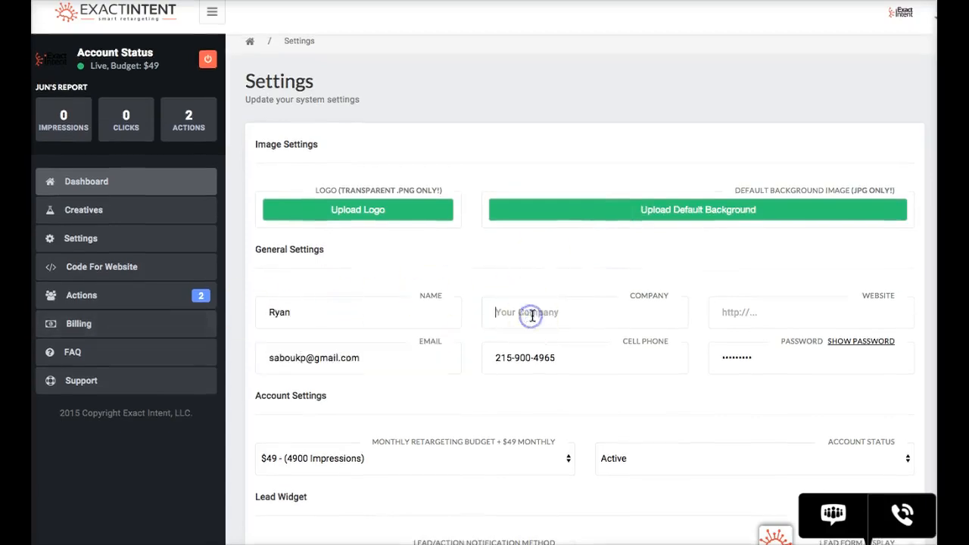
pyautogui.write('Exact In')
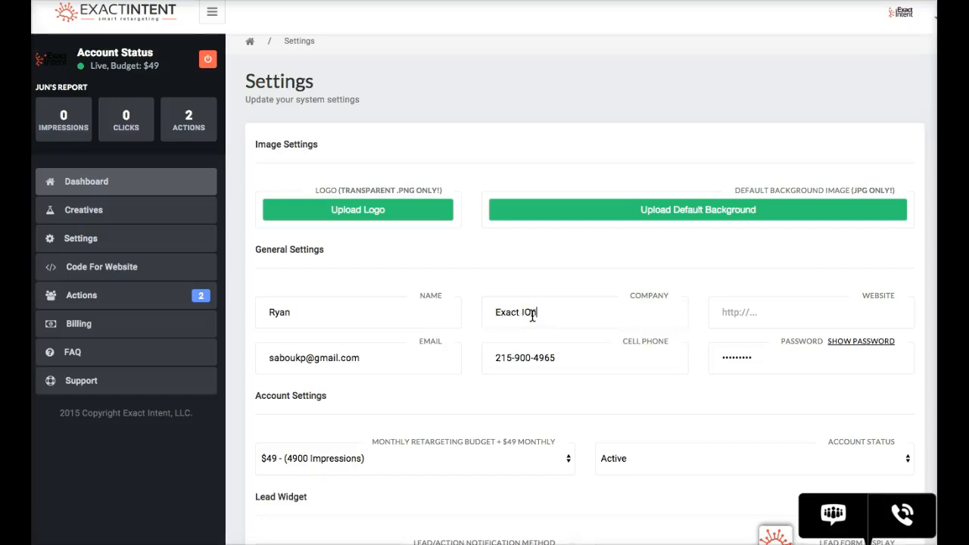
pyautogui.write('tent')
pyautogui.click(487, 300)
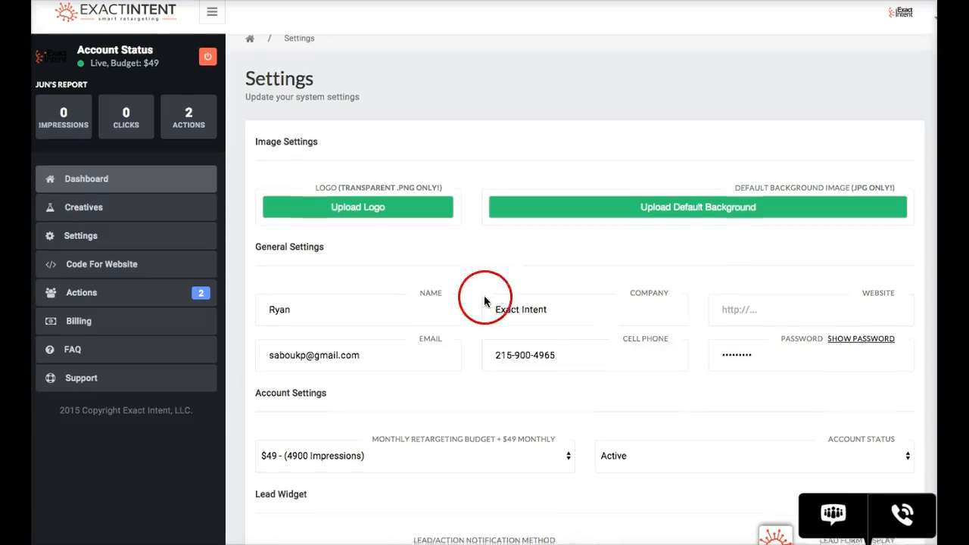
# Set the Lead Widget's lead/action notification method to Text & Email Me New Leads
pyautogui.scroll(-3, 482, 304)
pyautogui.scroll(-3, 383, 298)
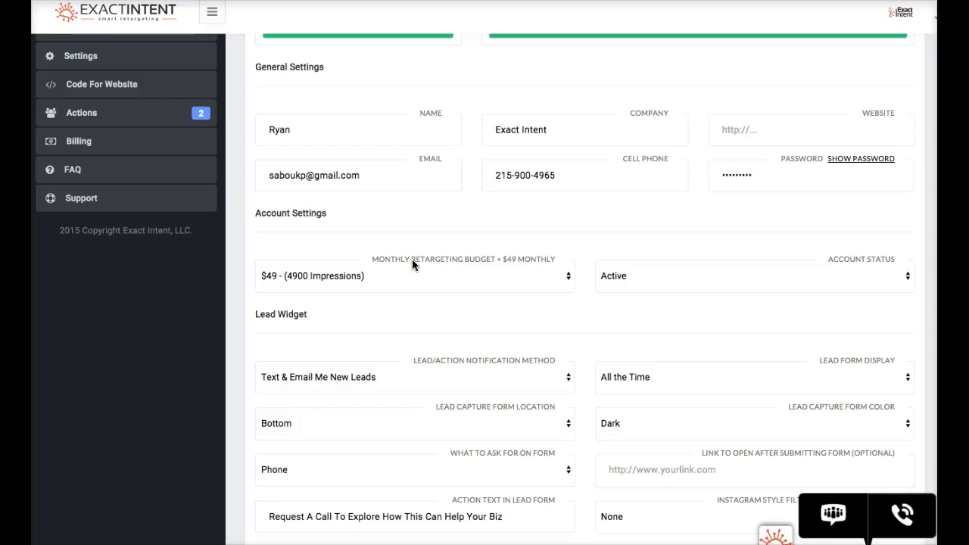
pyautogui.moveTo(412, 264); pyautogui.dragTo(455, 206)
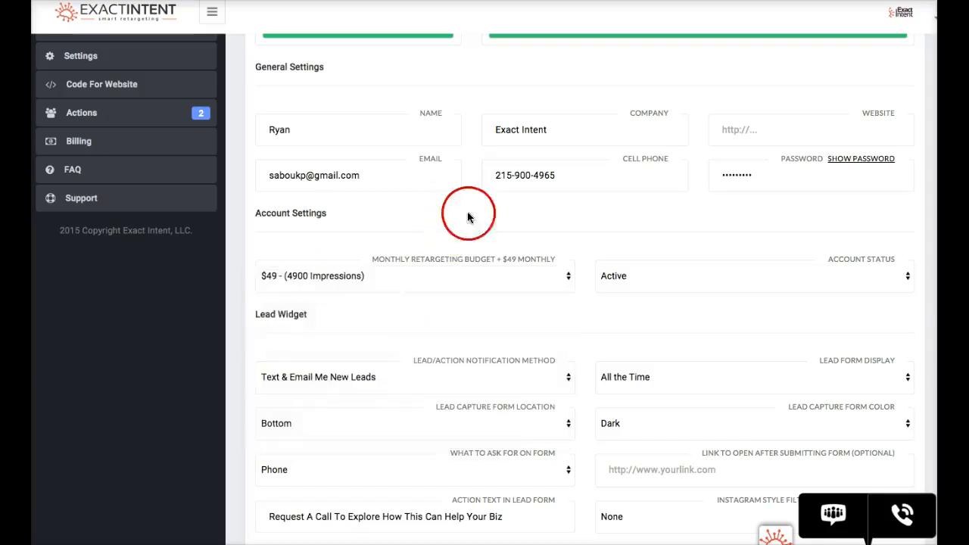
pyautogui.click(473, 243)
pyautogui.scroll(-2, 472, 242)
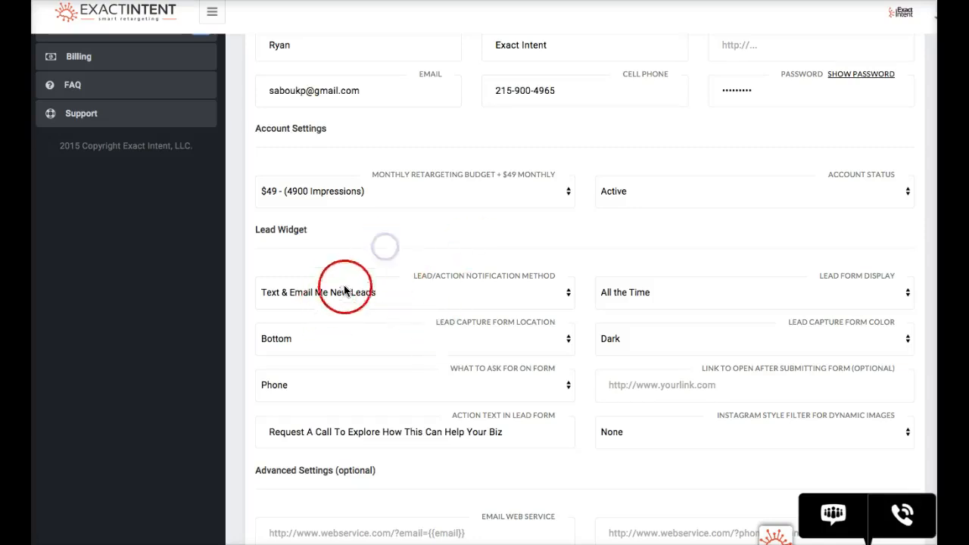
pyautogui.click(409, 285)
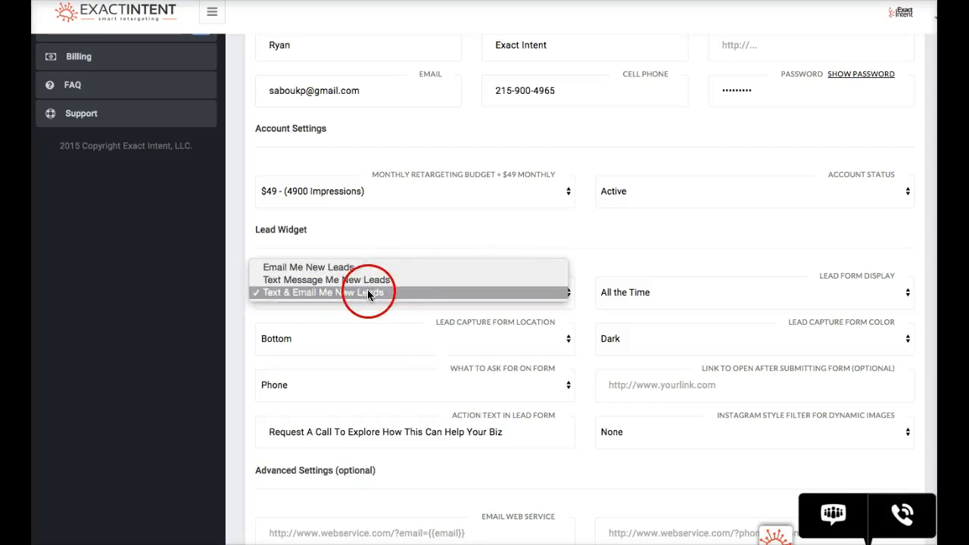
pyautogui.click(369, 293)
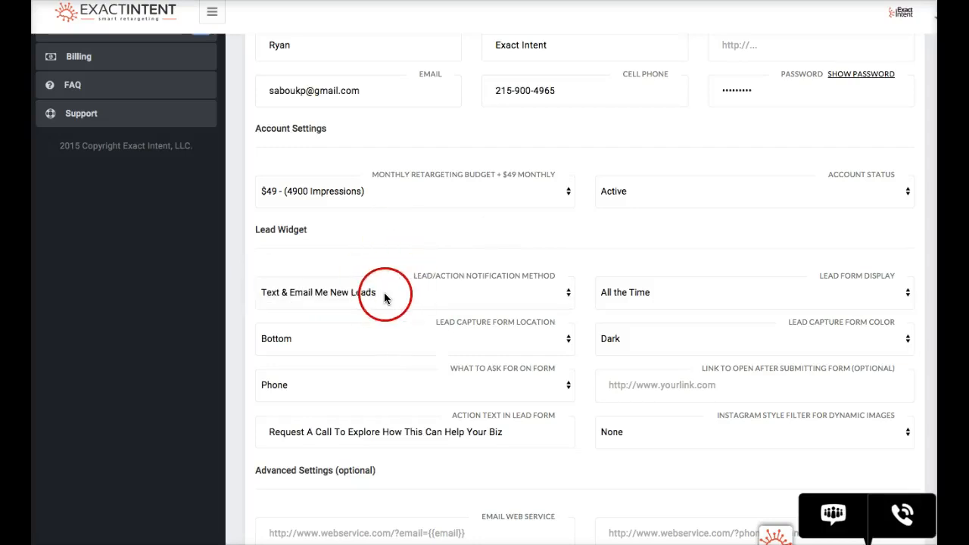
# Check the lead form display options and select All the Time
pyautogui.click(678, 289)
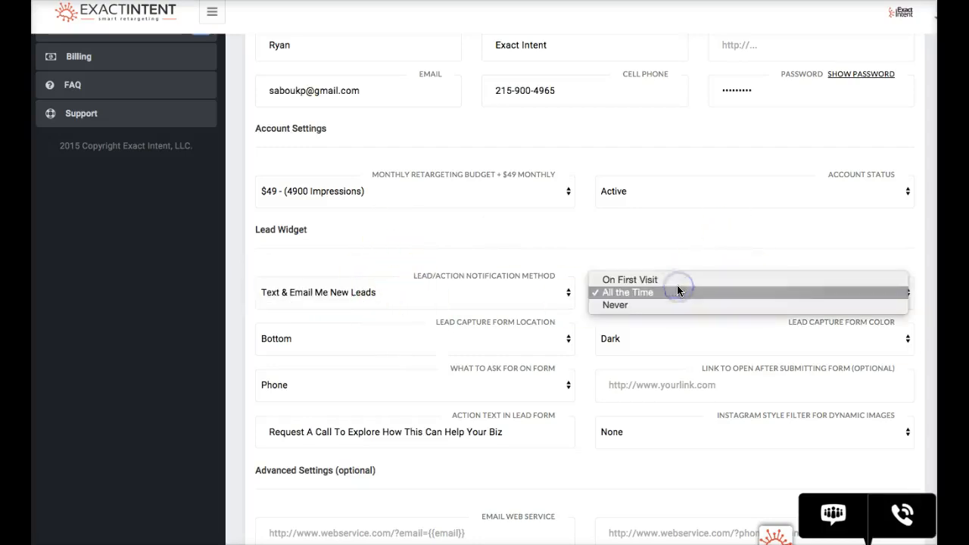
pyautogui.click(662, 293)
pyautogui.click(649, 295)
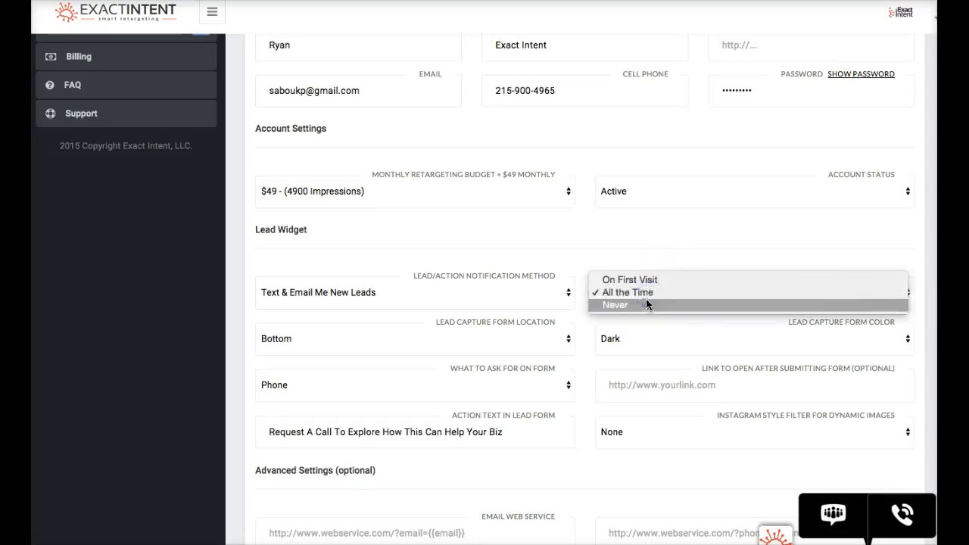
pyautogui.click(642, 292)
# Set the lead capture form's location to Bottom and its color to Dark
pyautogui.click(354, 331)
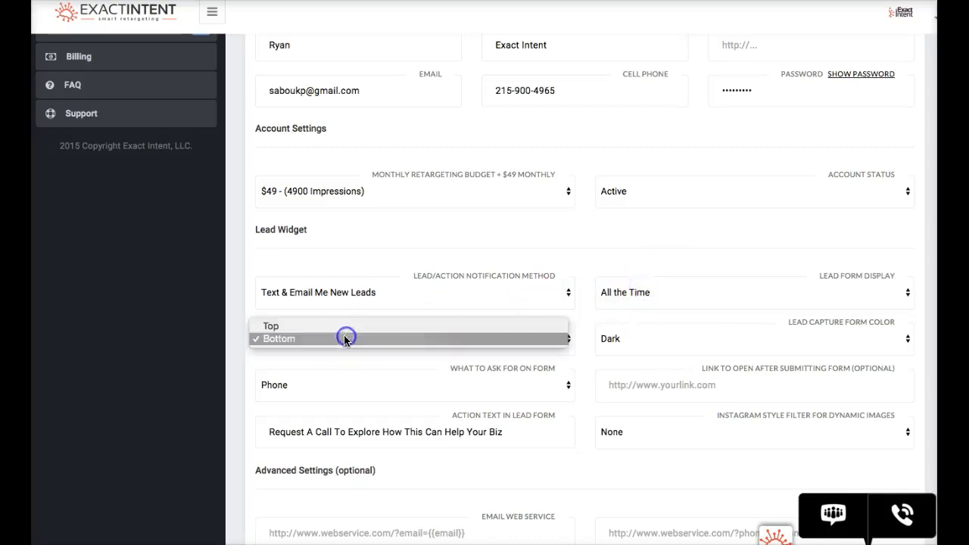
pyautogui.click(338, 341)
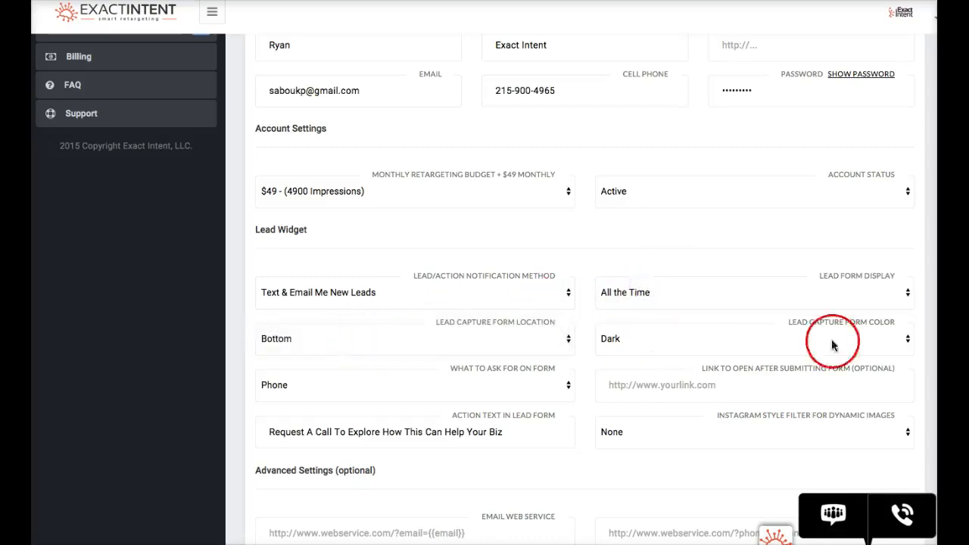
pyautogui.click(724, 341)
pyautogui.click(697, 339)
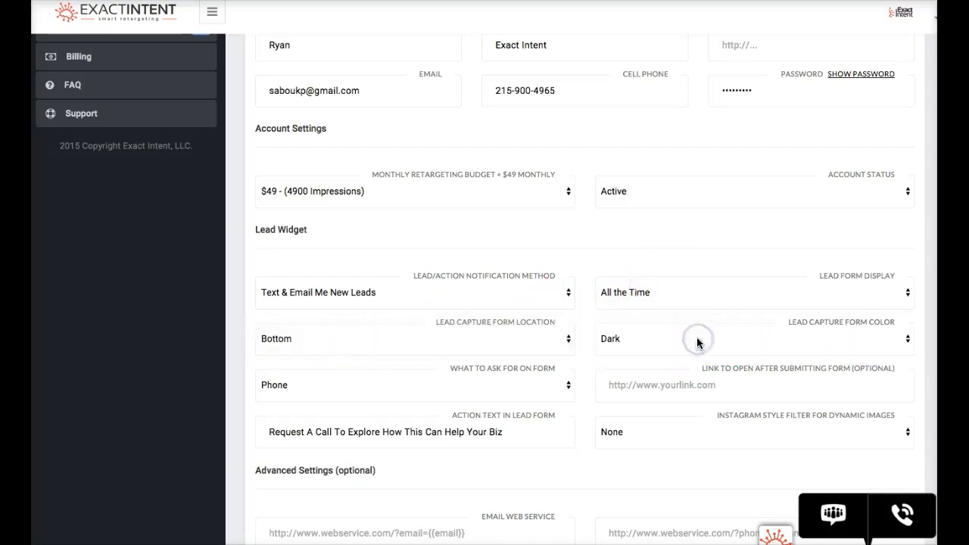
pyautogui.click(361, 385)
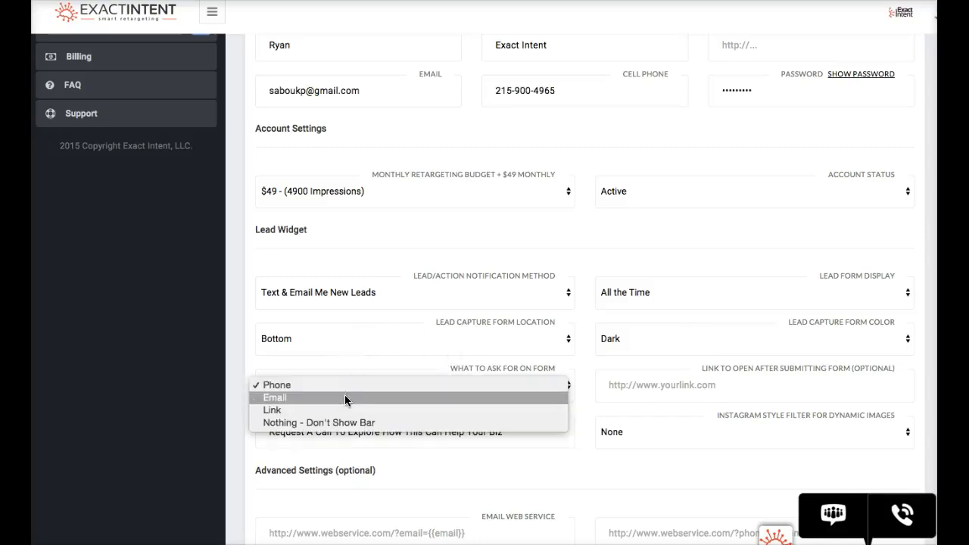
pyautogui.moveTo(343, 398); pyautogui.dragTo(326, 408)
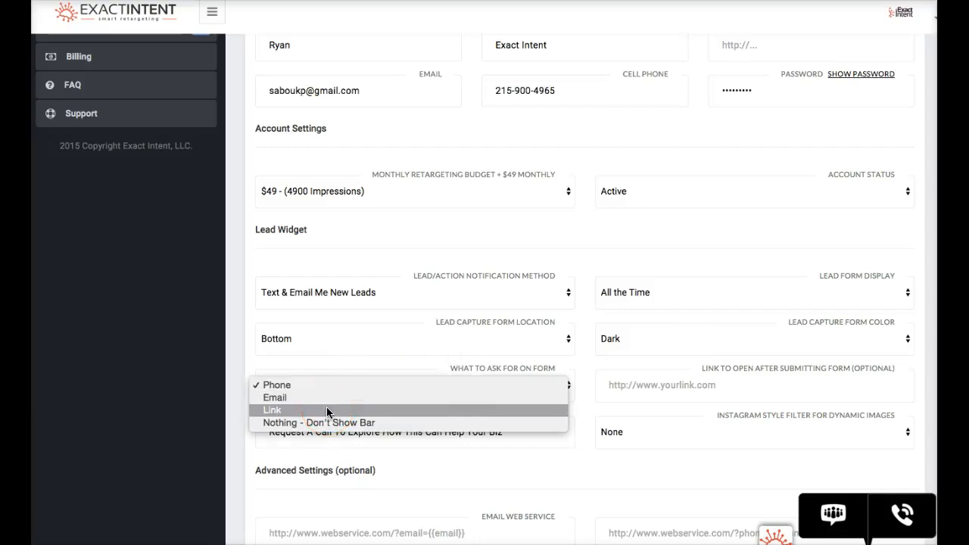
pyautogui.click(734, 386)
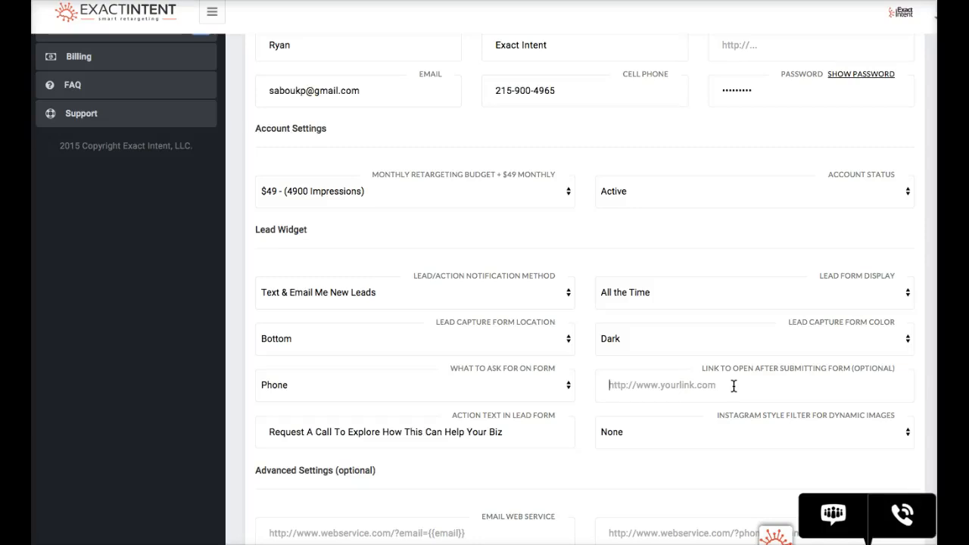
pyautogui.write('http://exactintent.com/demo')
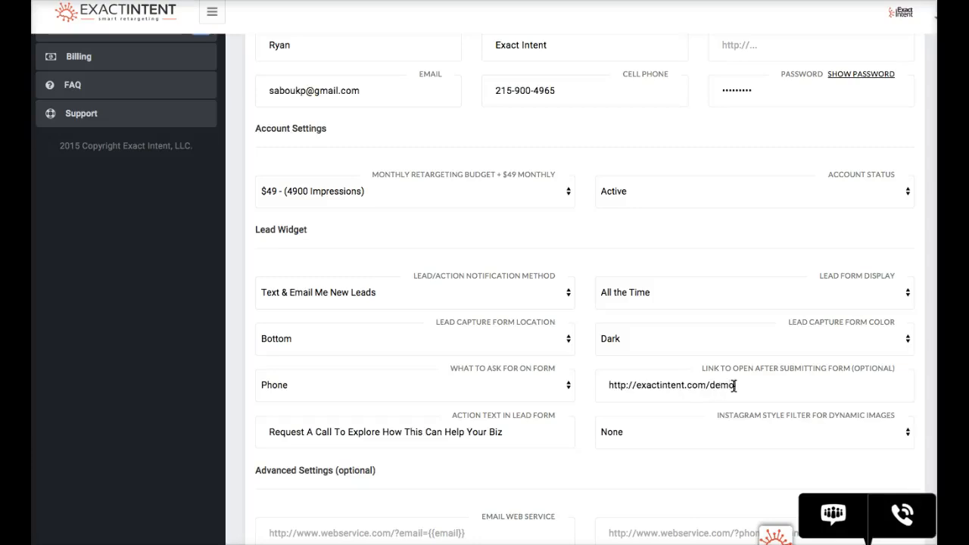
# Replace the lead form's action text with "Enter Your Email To See A Sneak Peak Of The Dashboard"
pyautogui.click(435, 388)
pyautogui.click(491, 455)
pyautogui.moveTo(515, 432); pyautogui.dragTo(249, 431)
pyautogui.rightClick(323, 431)
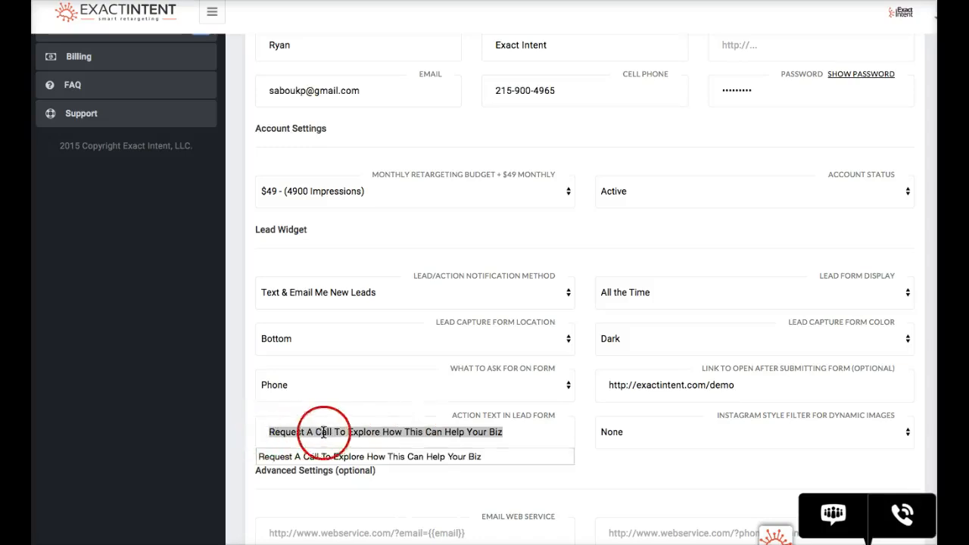
pyautogui.click(397, 431)
pyautogui.click(501, 433)
pyautogui.moveTo(505, 433); pyautogui.dragTo(296, 430)
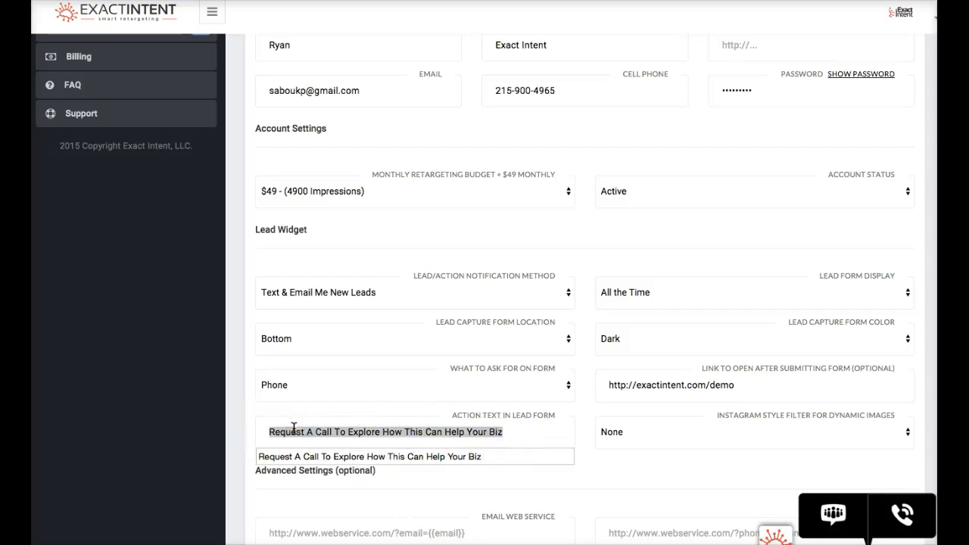
pyautogui.write('Enter Your Email To See A Sneak Peak Of The Dashboard')
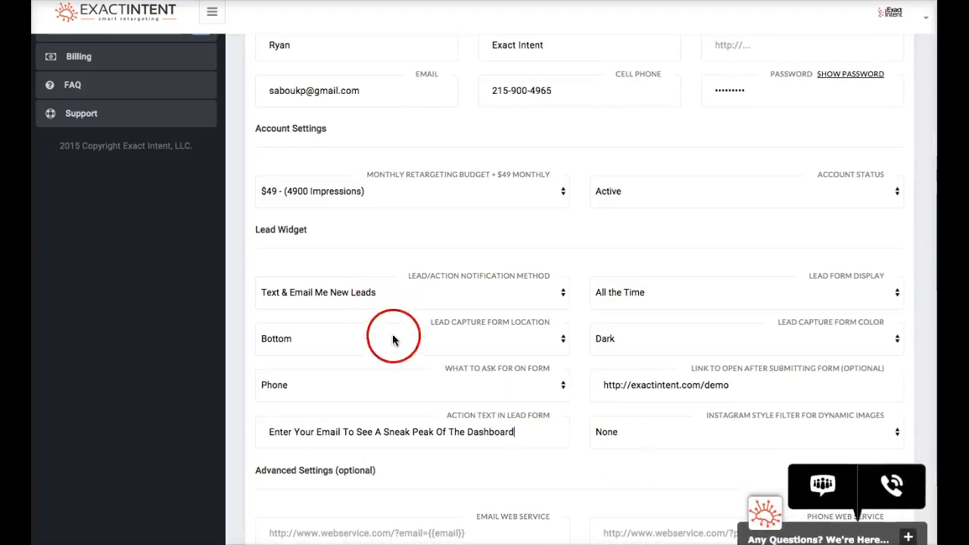
# Save the updated account and lead widget settings
pyautogui.scroll(-1, 407, 371)
pyautogui.click(453, 403)
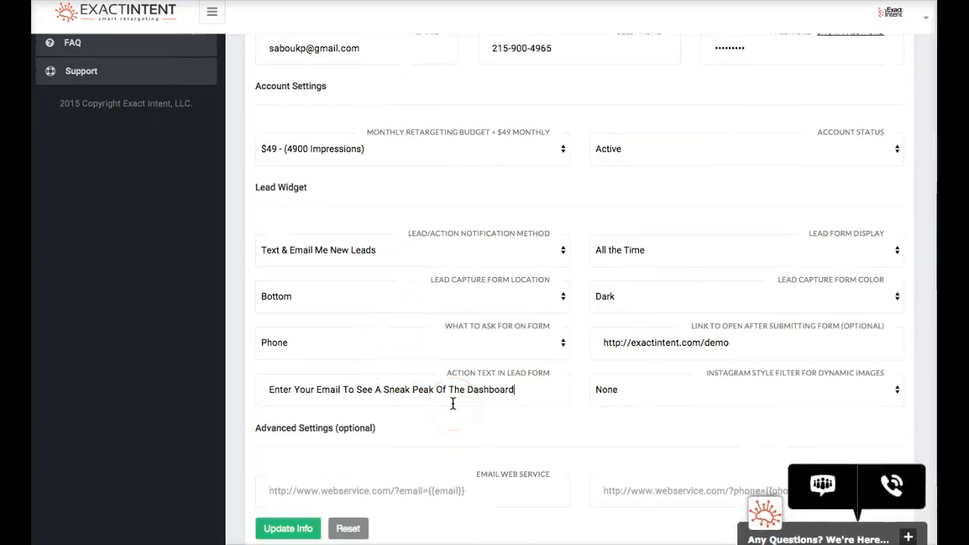
pyautogui.click(466, 368)
pyautogui.scroll(-1, 463, 366)
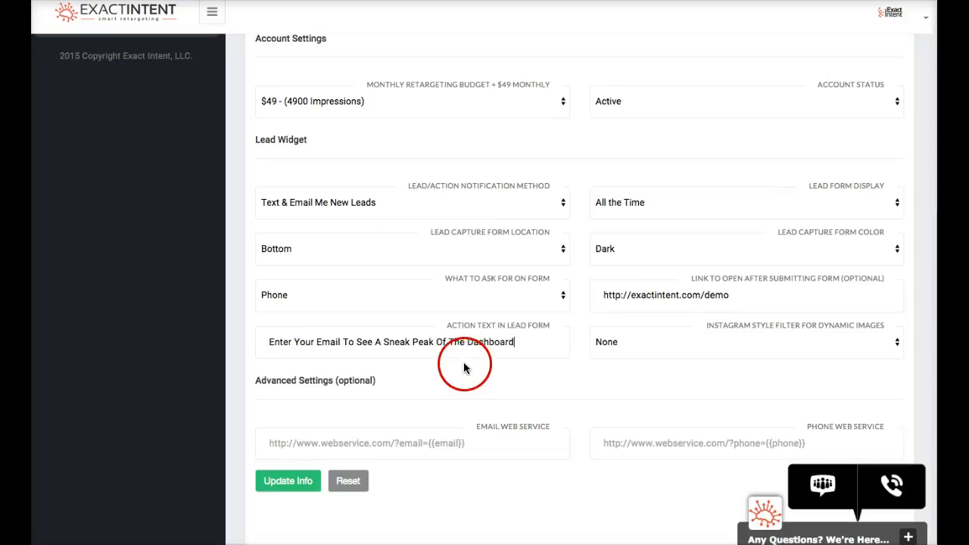
pyautogui.click(295, 479)
pyautogui.click(471, 433)
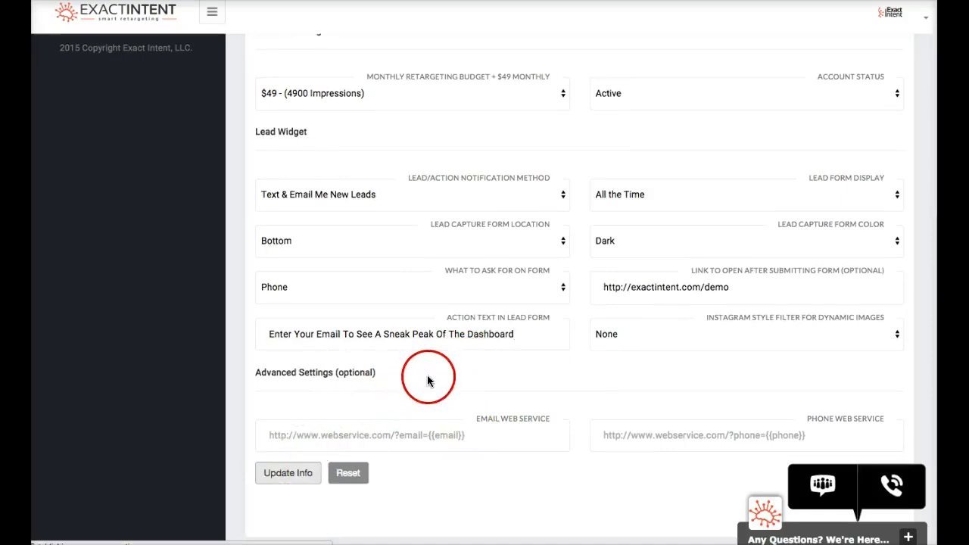
pyautogui.click(283, 472)
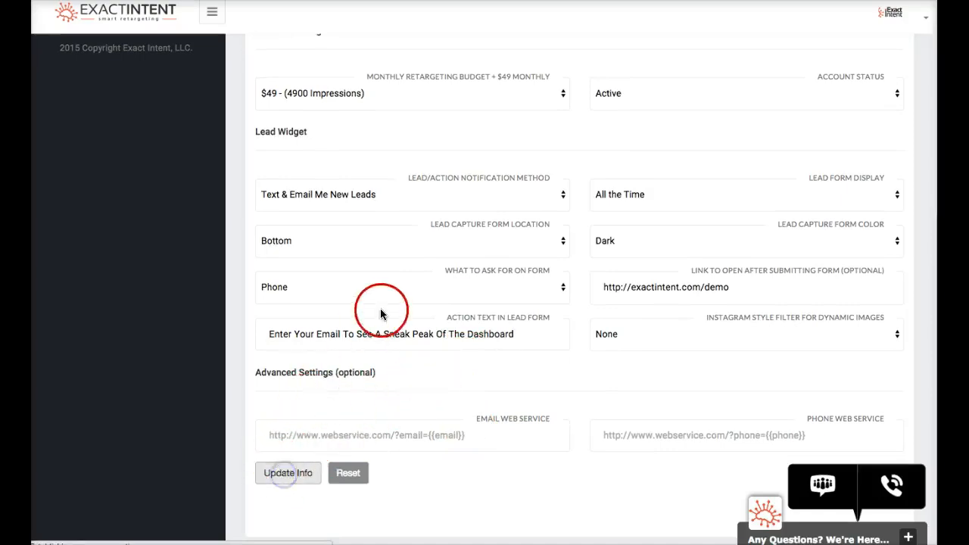
# Open the Code For Website page and select the entire JavaScript snippet
pyautogui.scroll(2, 380, 314)
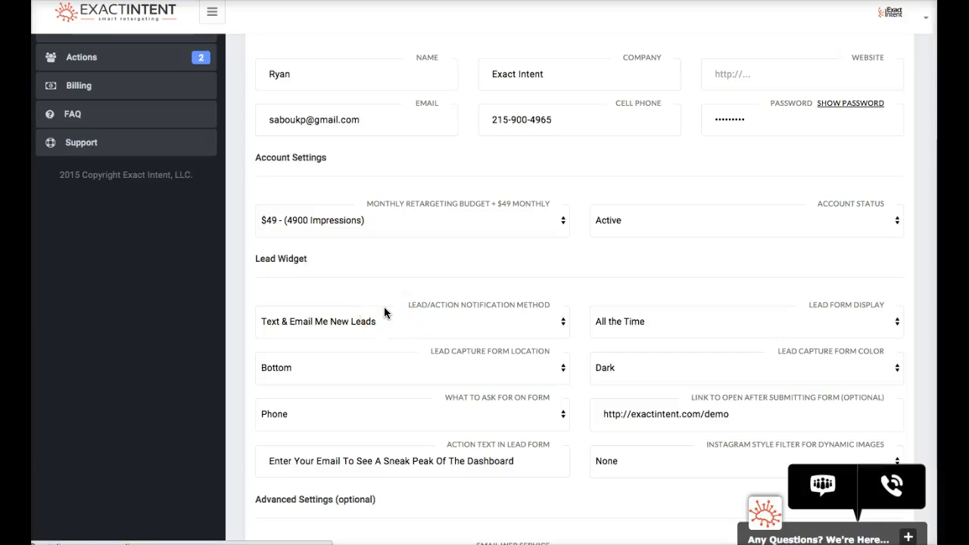
pyautogui.scroll(3, 386, 299)
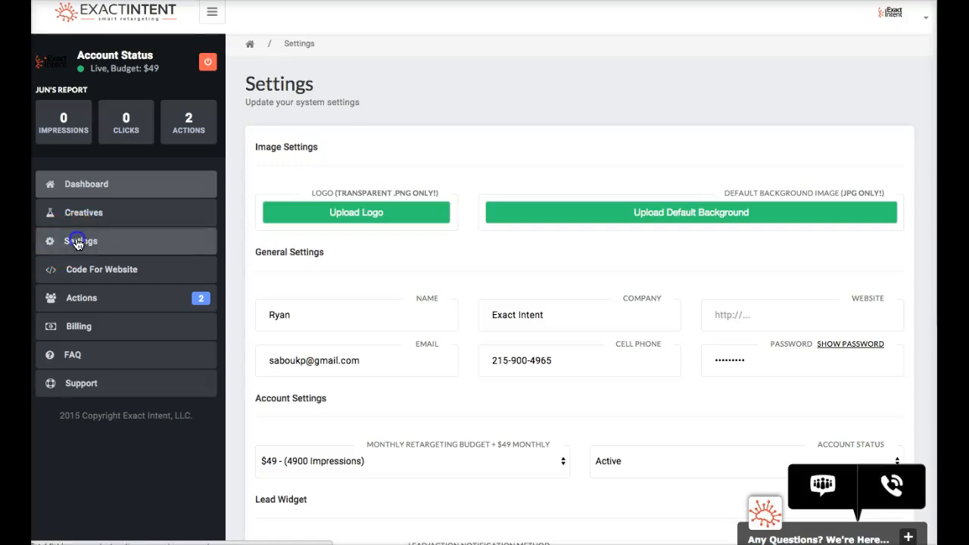
pyautogui.click(83, 271)
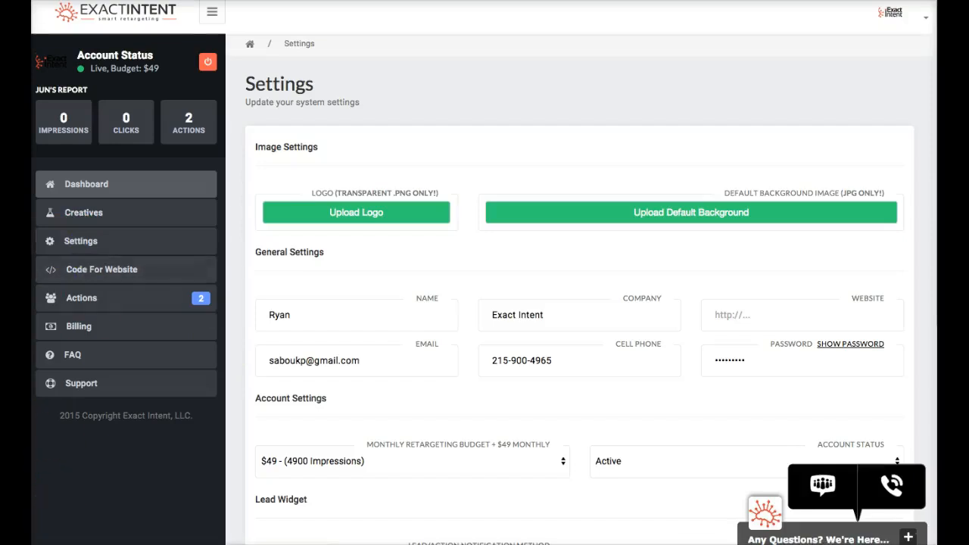
pyautogui.moveTo(265, 258)
pyautogui.mouseDown()
pyautogui.moveTo(474, 313)
pyautogui.moveTo(646, 302)
pyautogui.moveTo(644, 318)
pyautogui.moveTo(581, 336)
pyautogui.mouseUp()
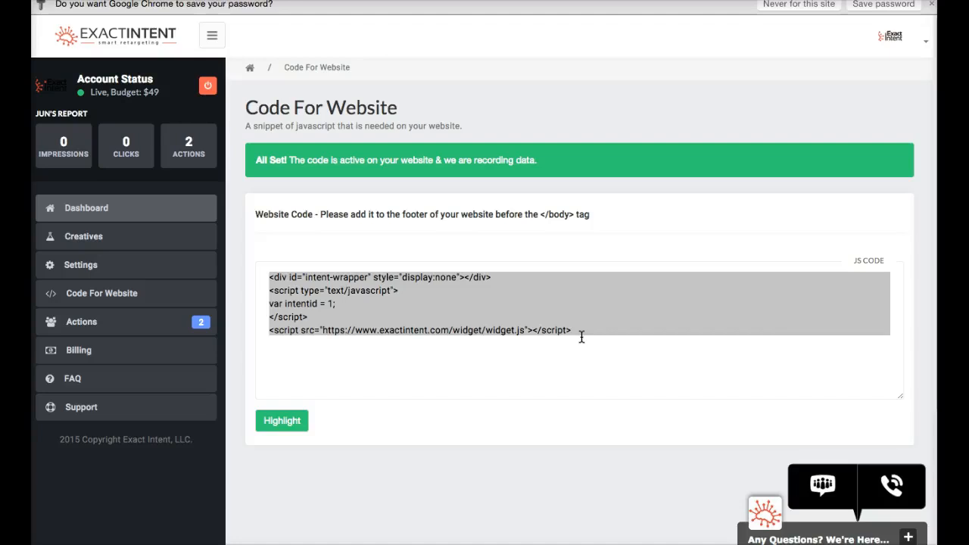
pyautogui.click(828, 537)
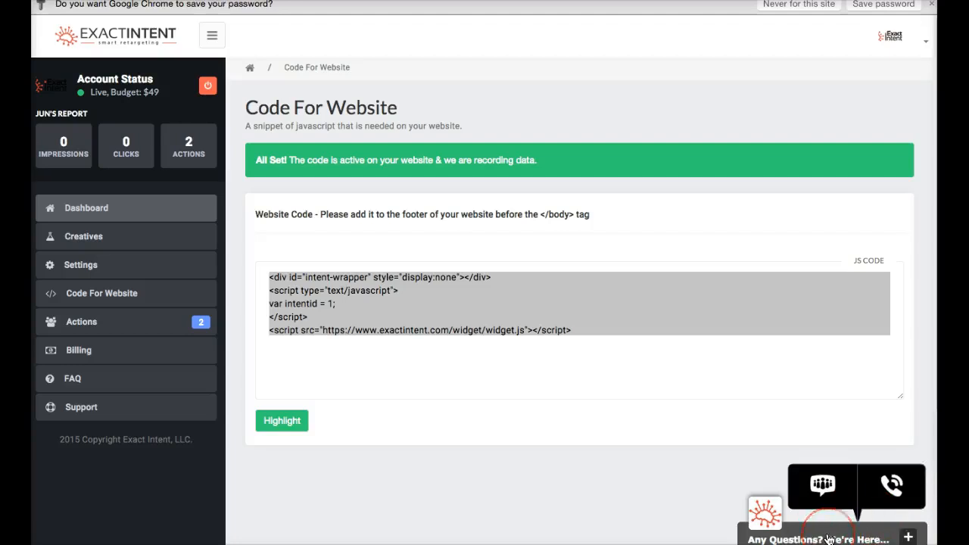